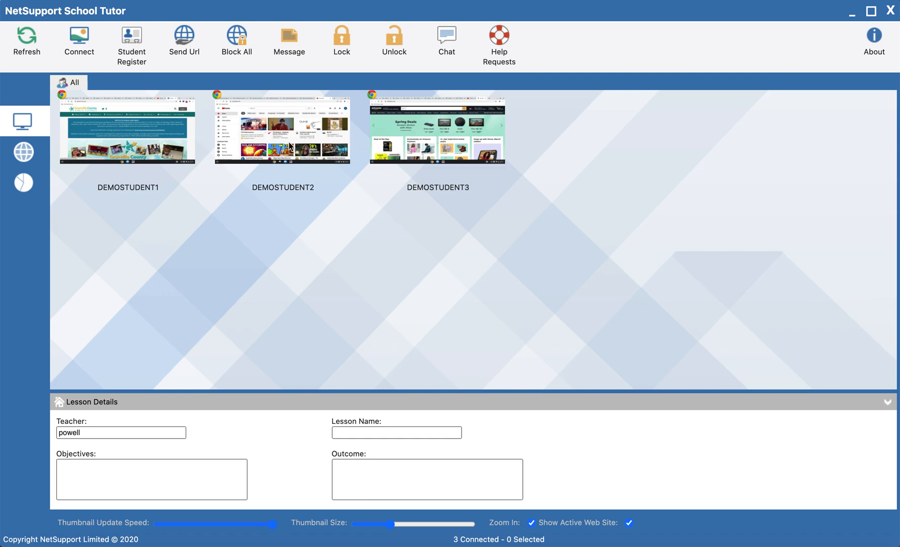
# Add DEMOSTUDENT1's current site gcs.k12.nc.us to the approved websites and DEMOSTUDENT2's youtube.com to the restricted websites
pyautogui.click(24, 155)
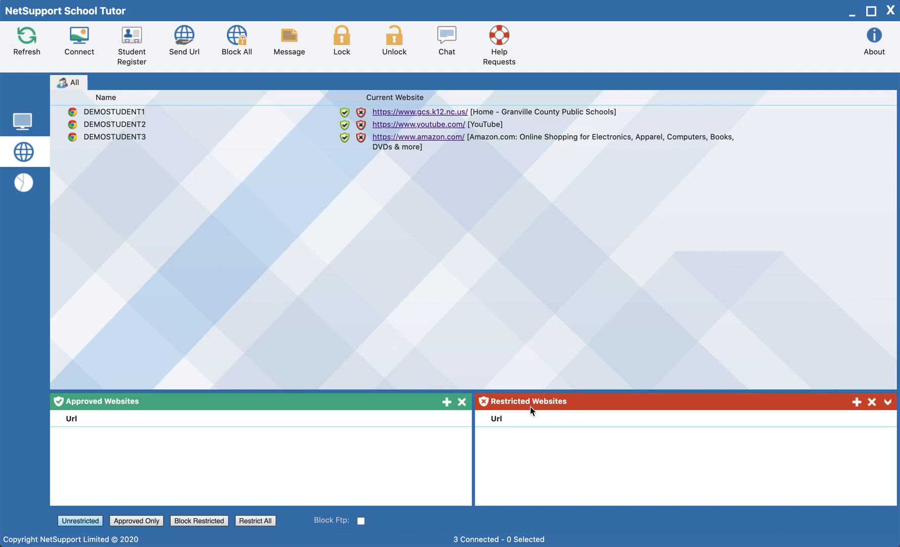
pyautogui.click(344, 113)
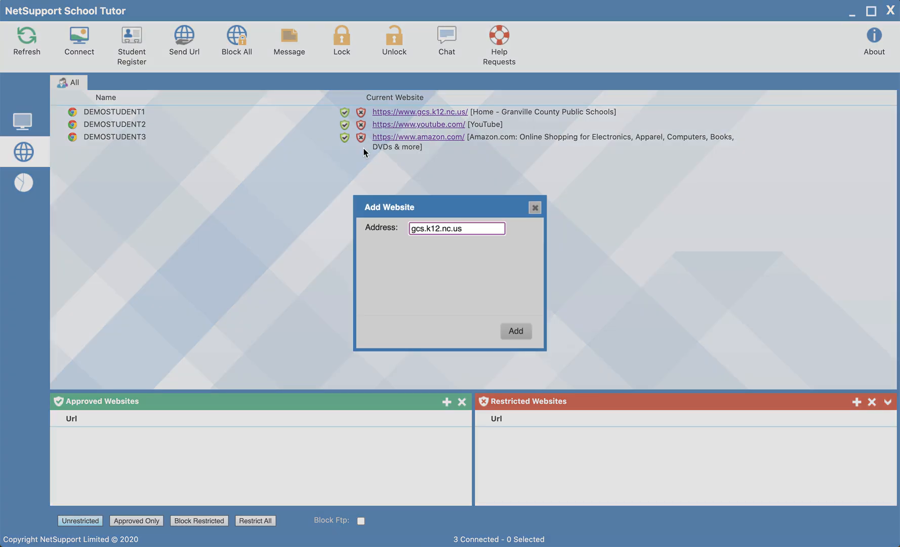
pyautogui.click(515, 332)
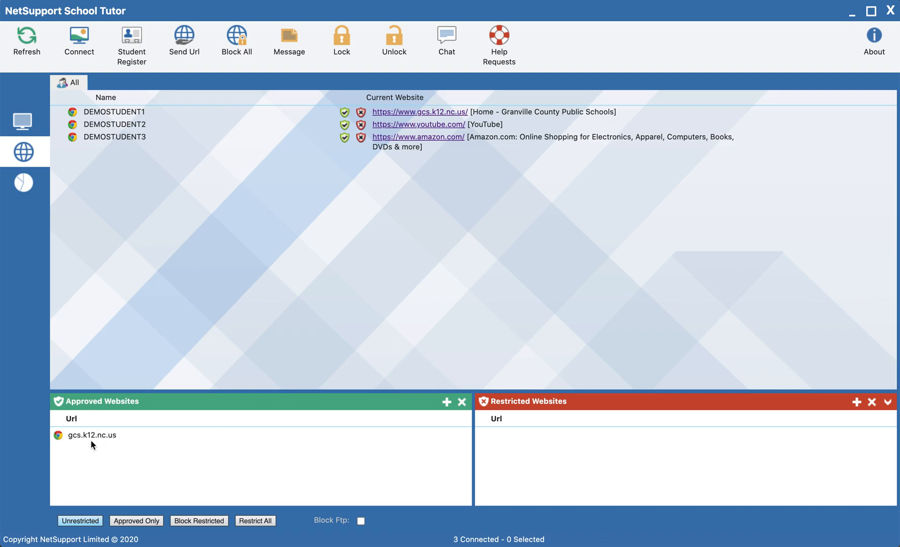
pyautogui.click(361, 124)
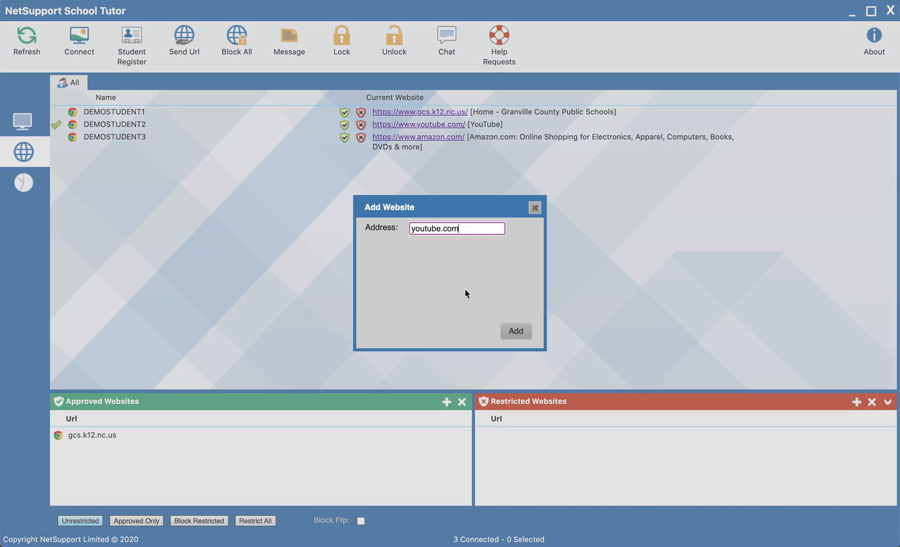
pyautogui.click(512, 332)
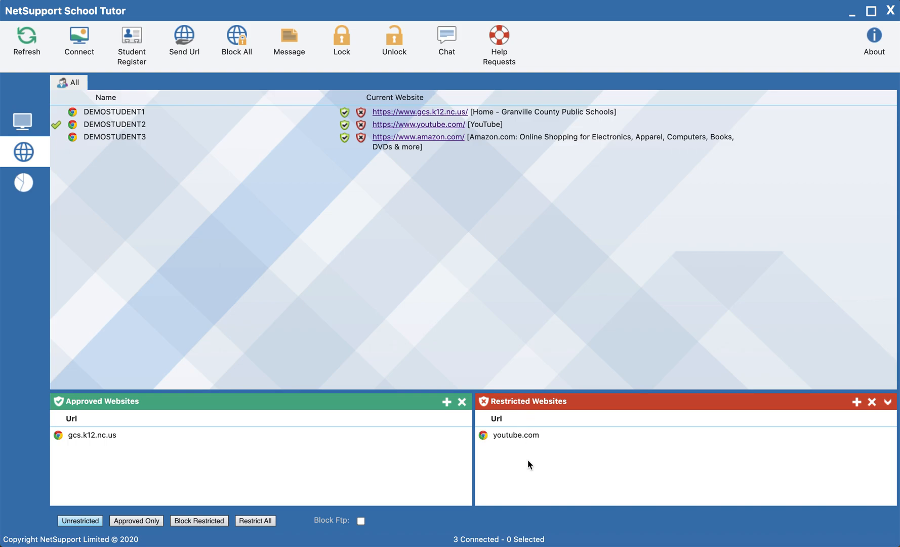
# Add DEMOSTUDENT3's current site amazon.com to the approved websites and remove it from that list again
pyautogui.click(343, 137)
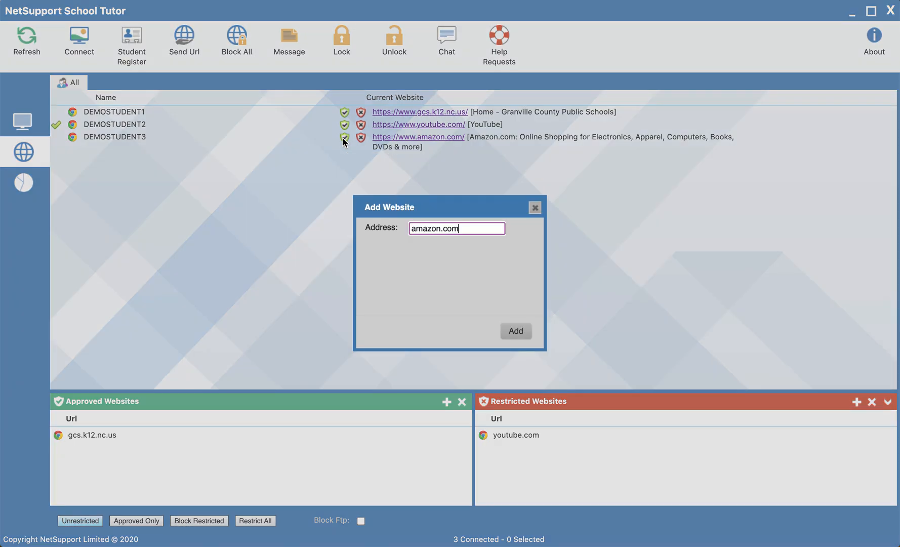
pyautogui.click(513, 330)
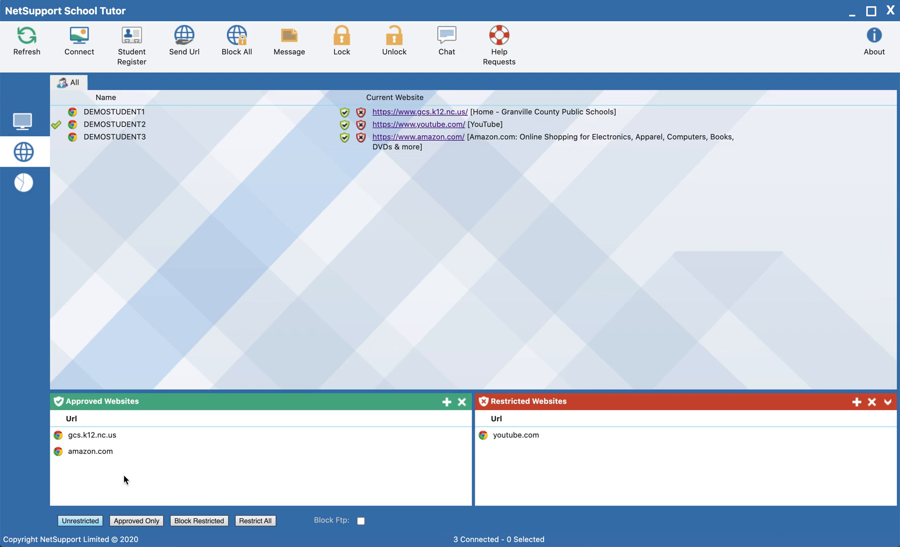
pyautogui.click(95, 450)
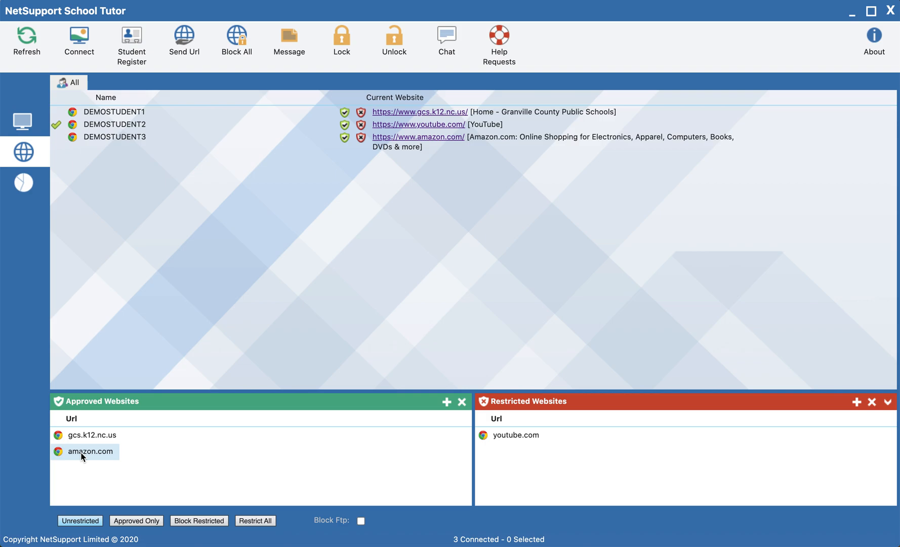
pyautogui.click(462, 403)
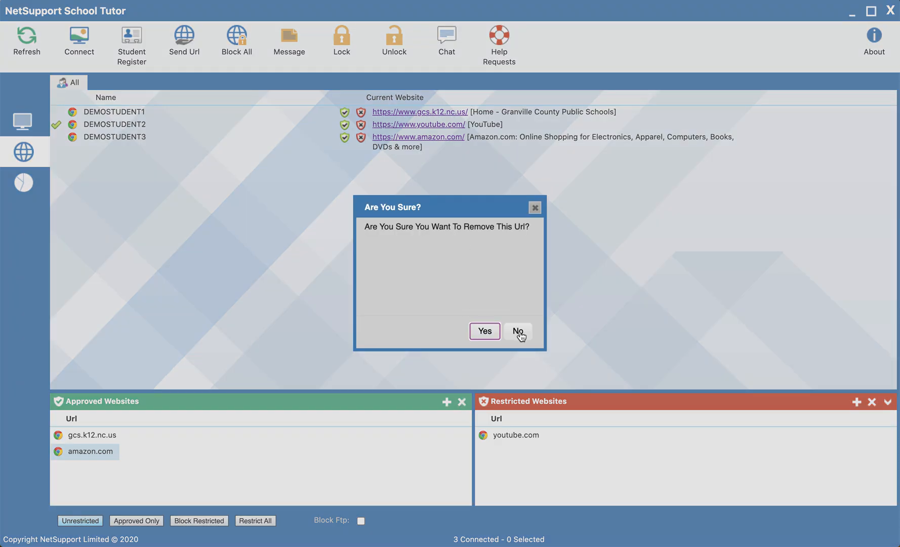
pyautogui.click(484, 331)
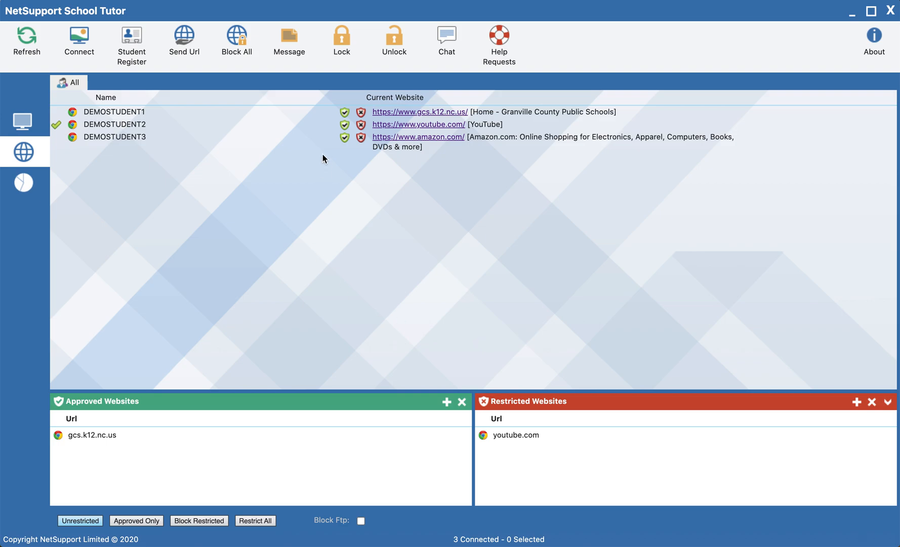
# Add DEMOSTUDENT3's current site amazon.com to the restricted websites, and enforce Block Restricted, checking the effect on the student screens
pyautogui.click(361, 136)
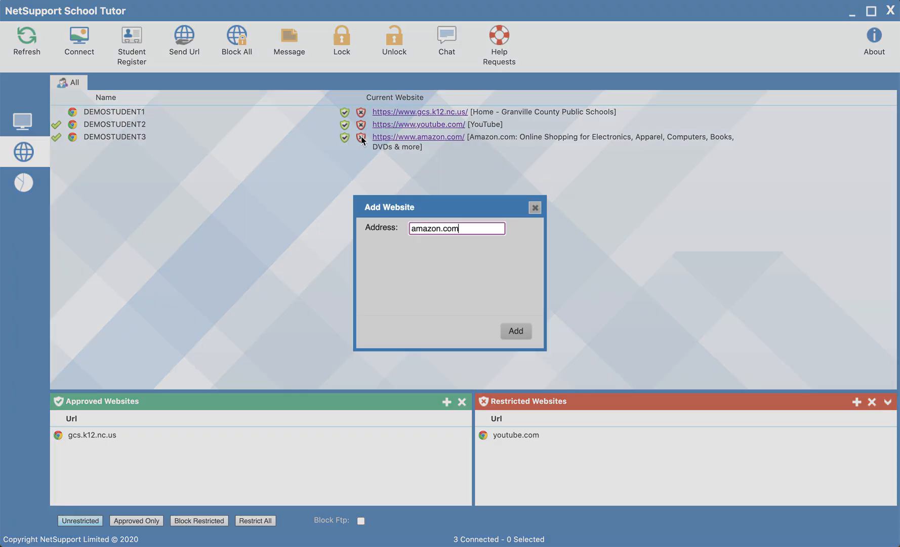
pyautogui.click(512, 332)
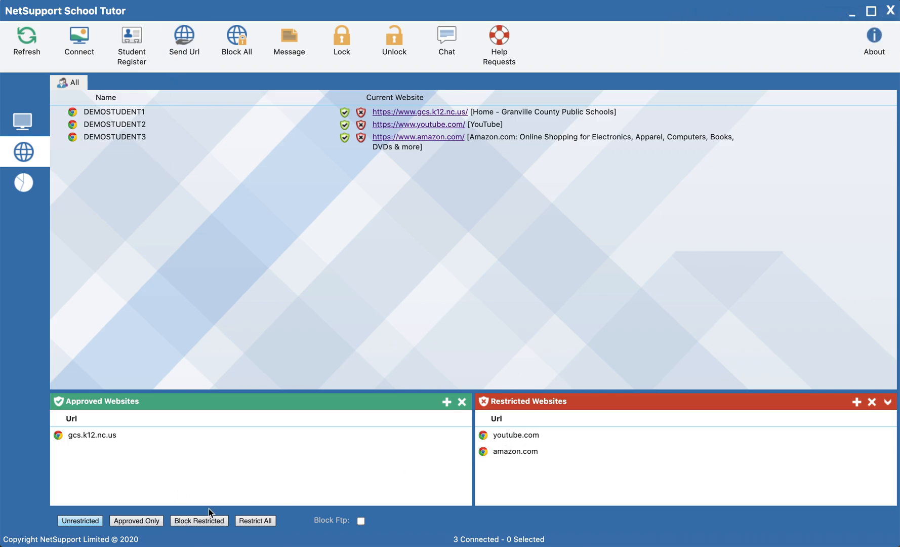
pyautogui.click(200, 522)
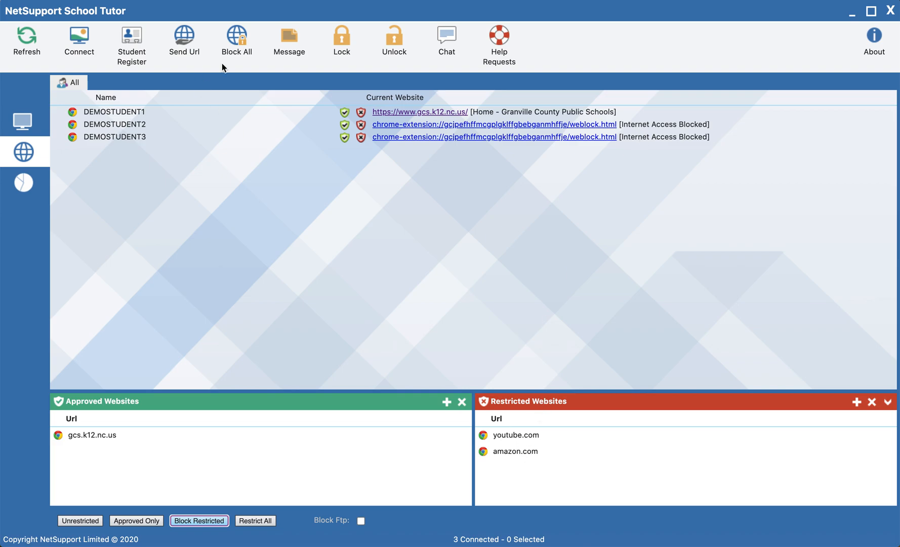
pyautogui.click(22, 120)
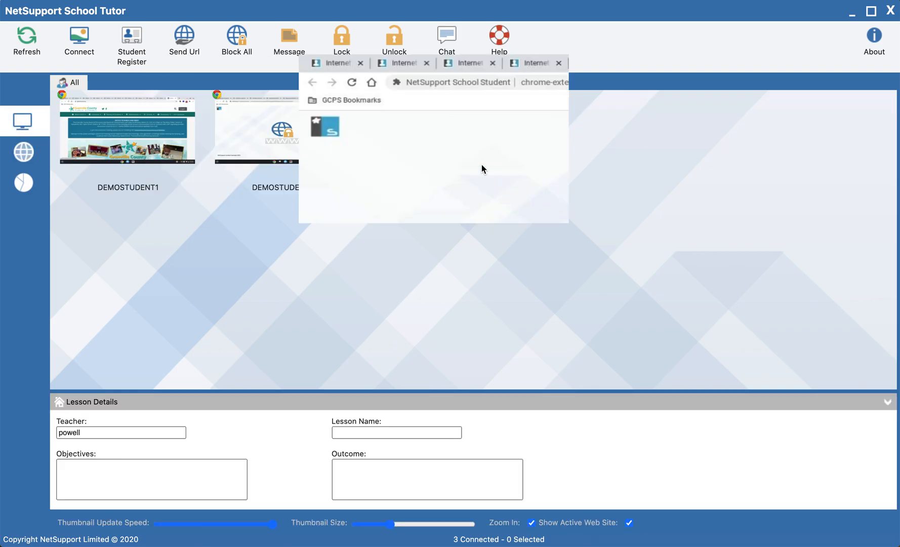
# Set web access for all students to Approved Only and refresh the student connections
pyautogui.click(25, 155)
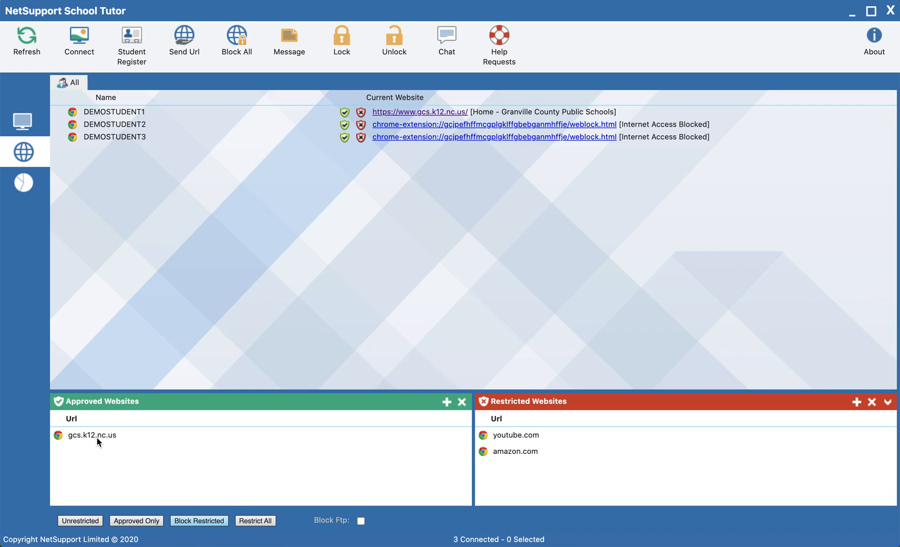
pyautogui.click(142, 521)
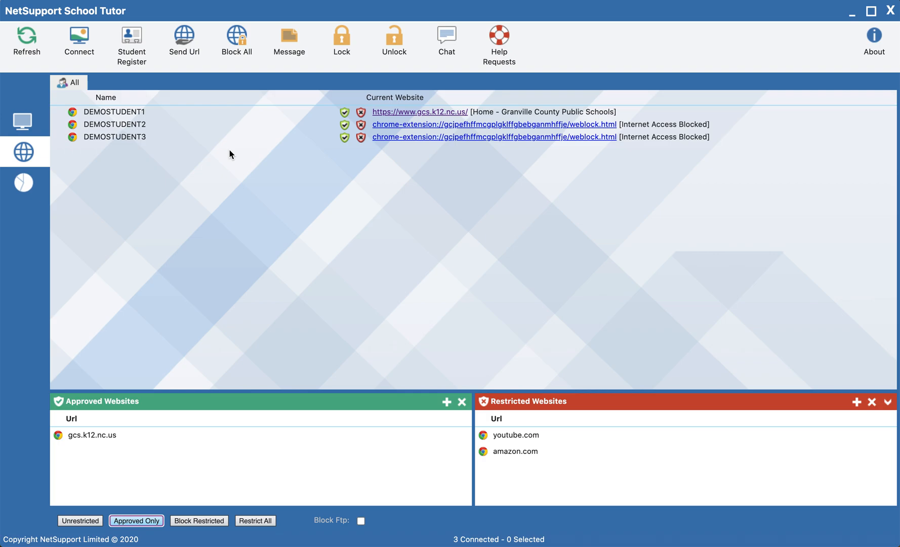
pyautogui.click(23, 37)
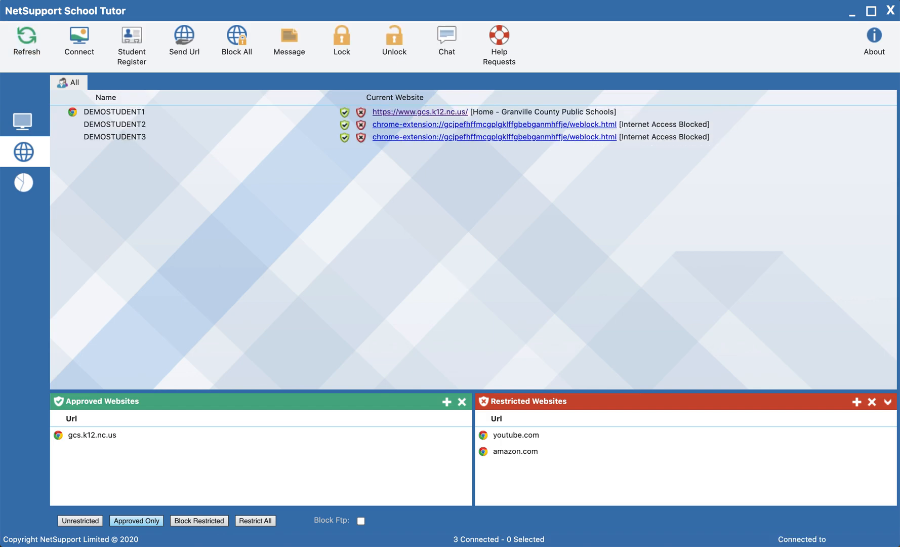
pyautogui.click(29, 44)
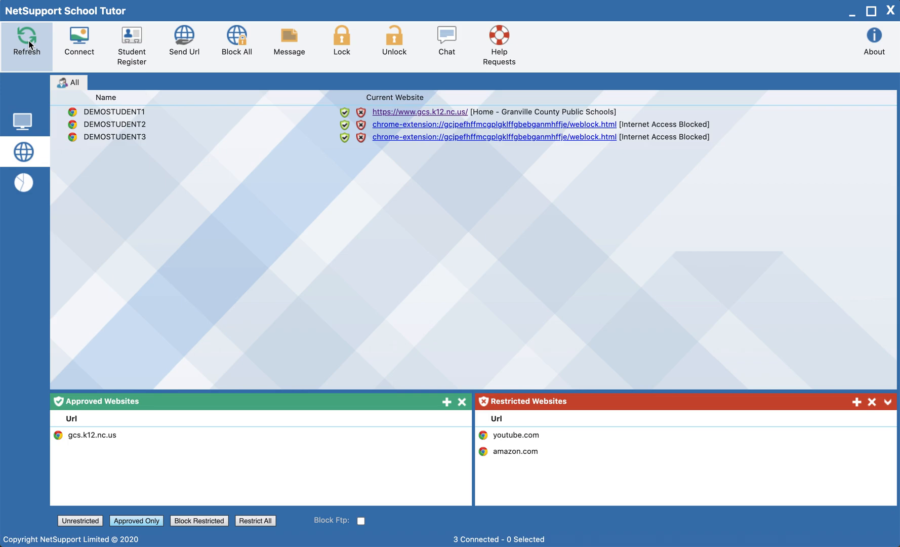
pyautogui.click(21, 120)
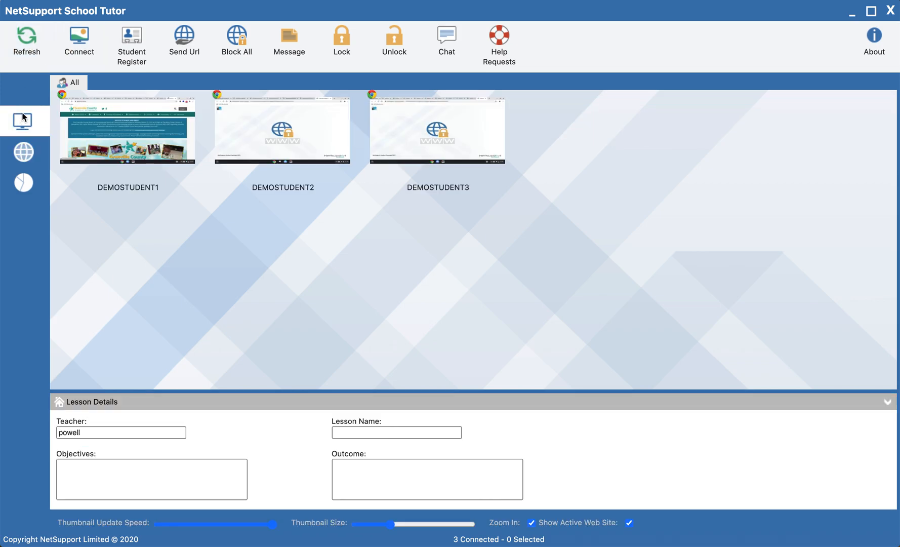
pyautogui.click(272, 191)
pyautogui.keyDown('ctrl'); pyautogui.click(465, 190); pyautogui.keyUp('ctrl')
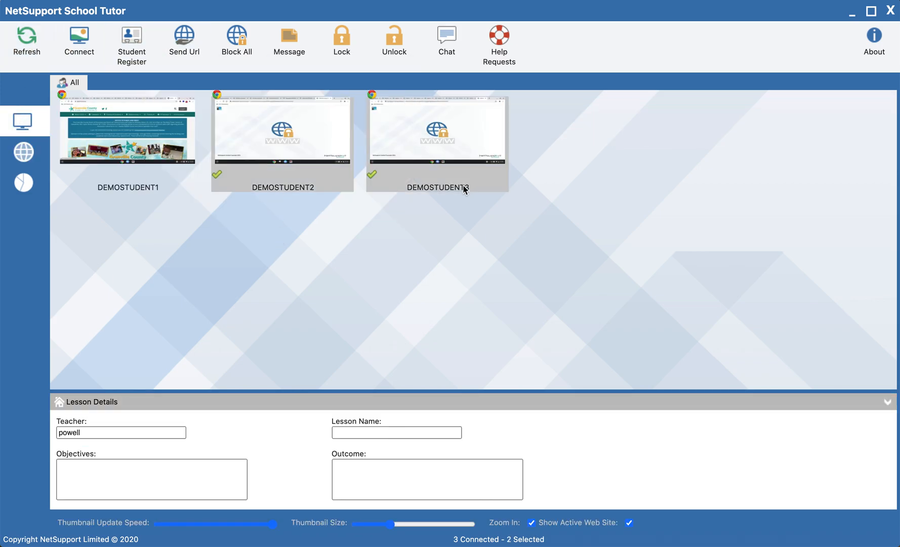
pyautogui.click(183, 40)
pyautogui.tripleClick(428, 229)
pyautogui.write('www.gcs.k12.nc.us')
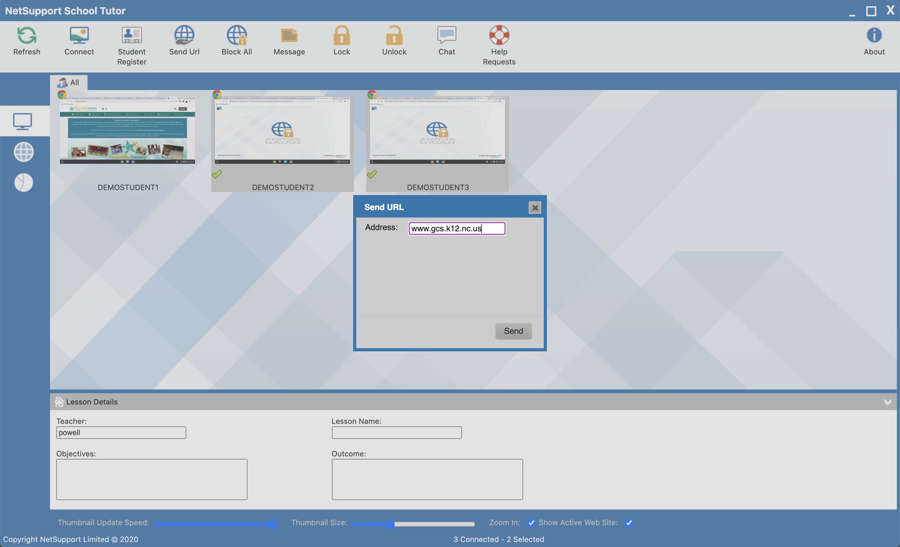
pyautogui.click(521, 333)
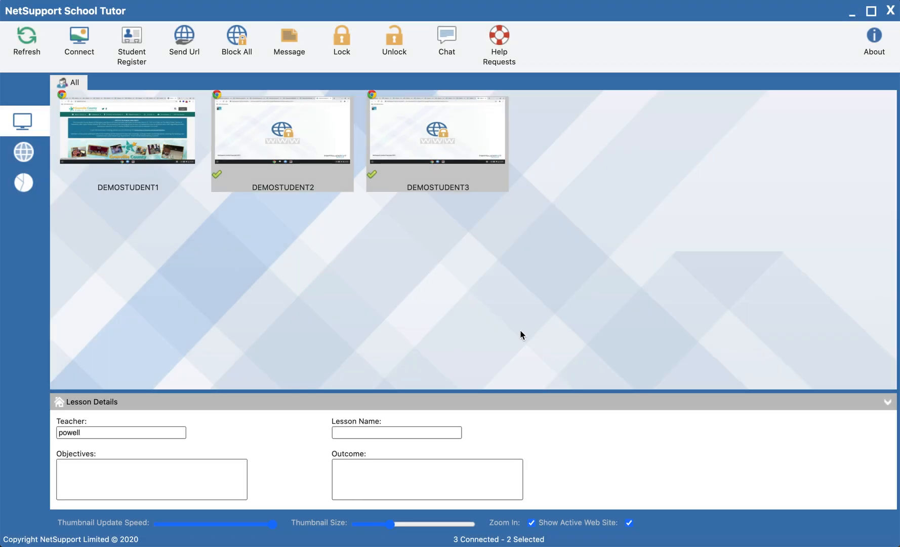
pyautogui.click(262, 300)
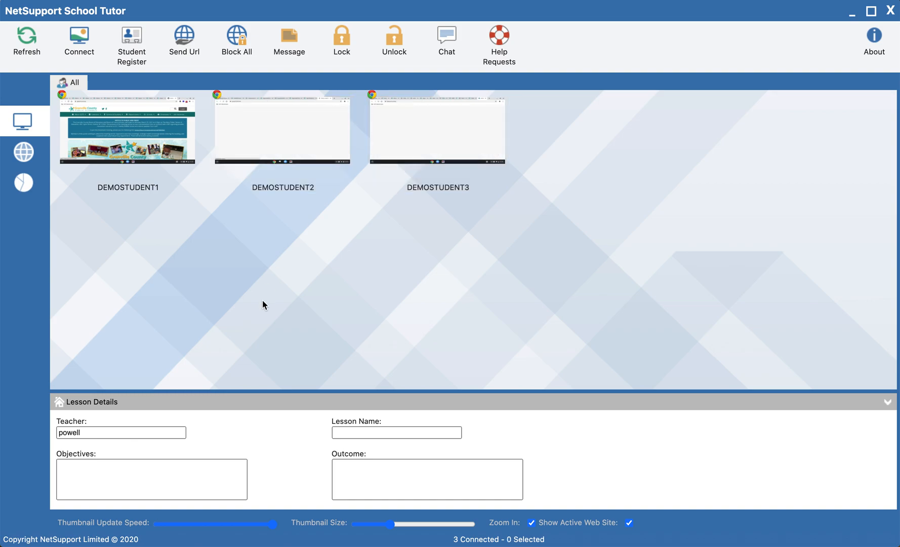
# Remove youtube.com and amazon.com from the restricted websites, and return to the student screen thumbnails
pyautogui.click(30, 151)
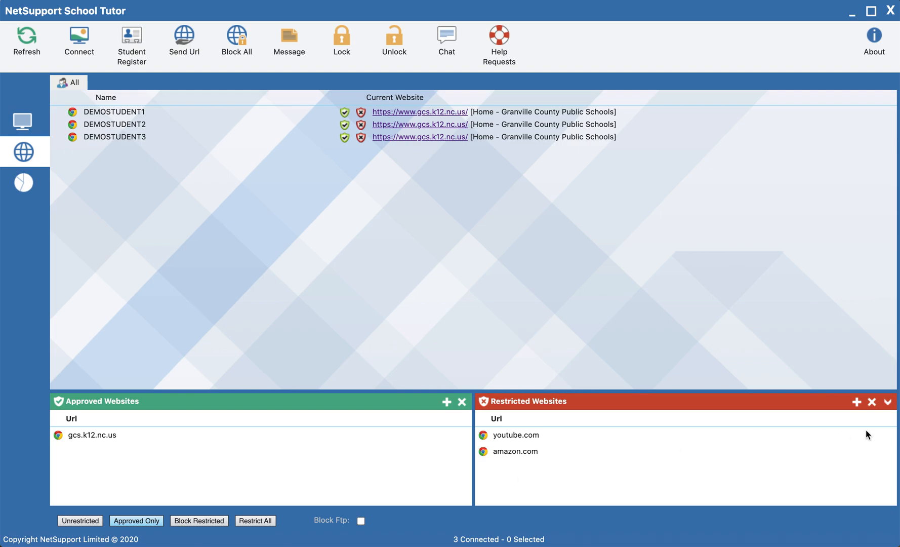
pyautogui.click(508, 433)
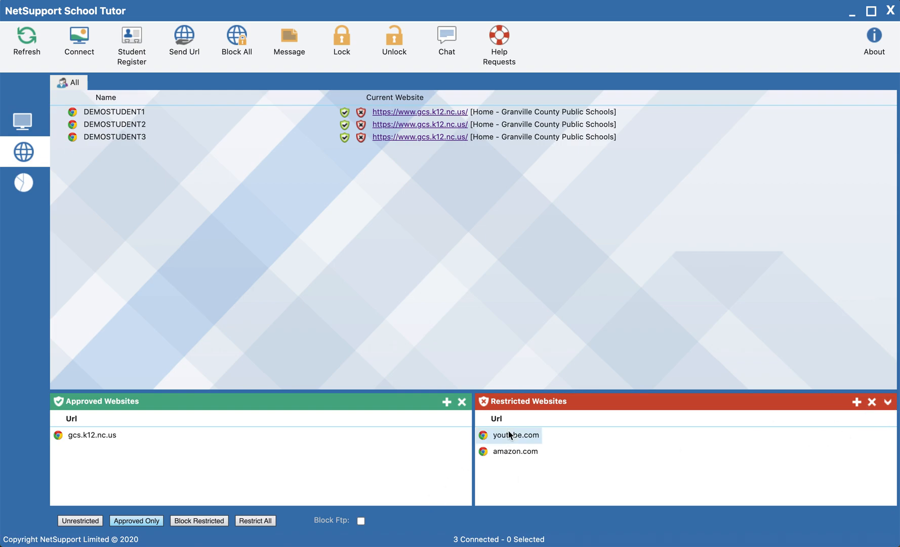
pyautogui.click(873, 402)
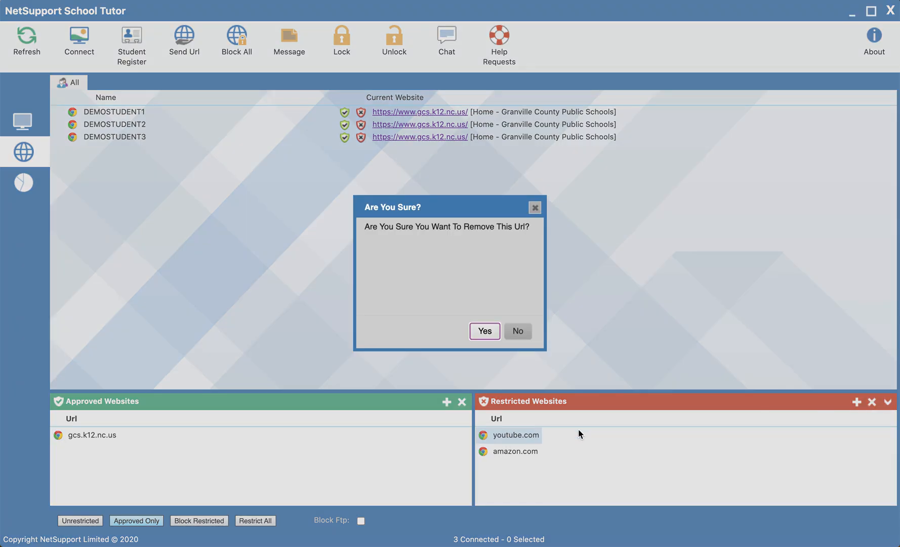
pyautogui.click(487, 328)
pyautogui.click(503, 437)
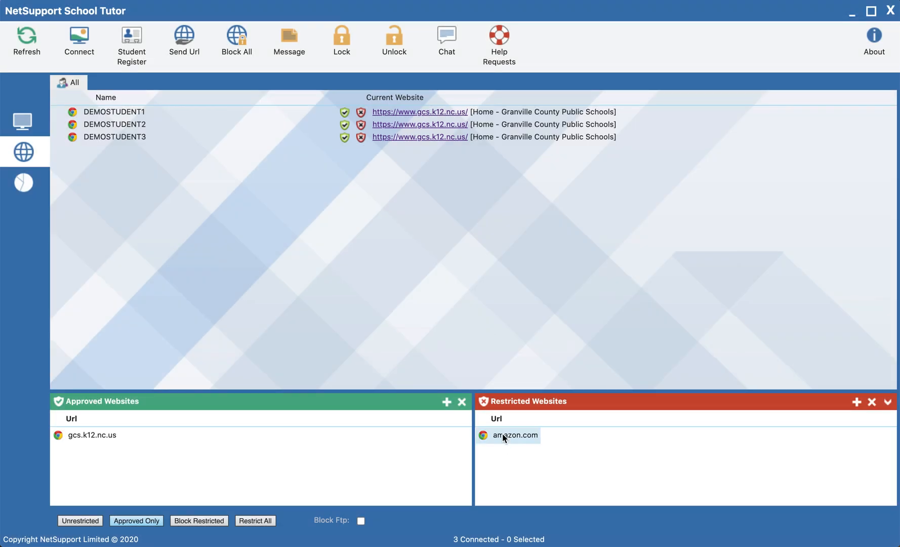
pyautogui.click(871, 401)
pyautogui.click(484, 330)
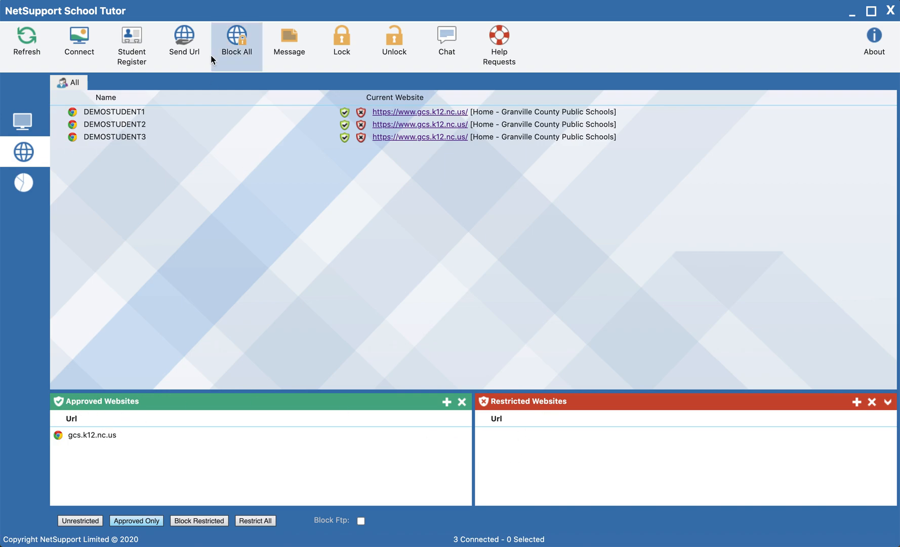
pyautogui.click(24, 121)
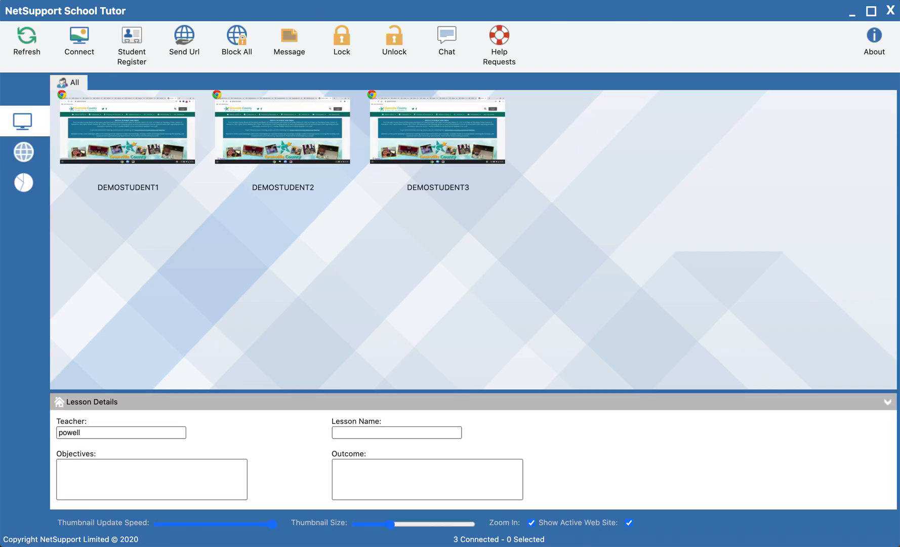